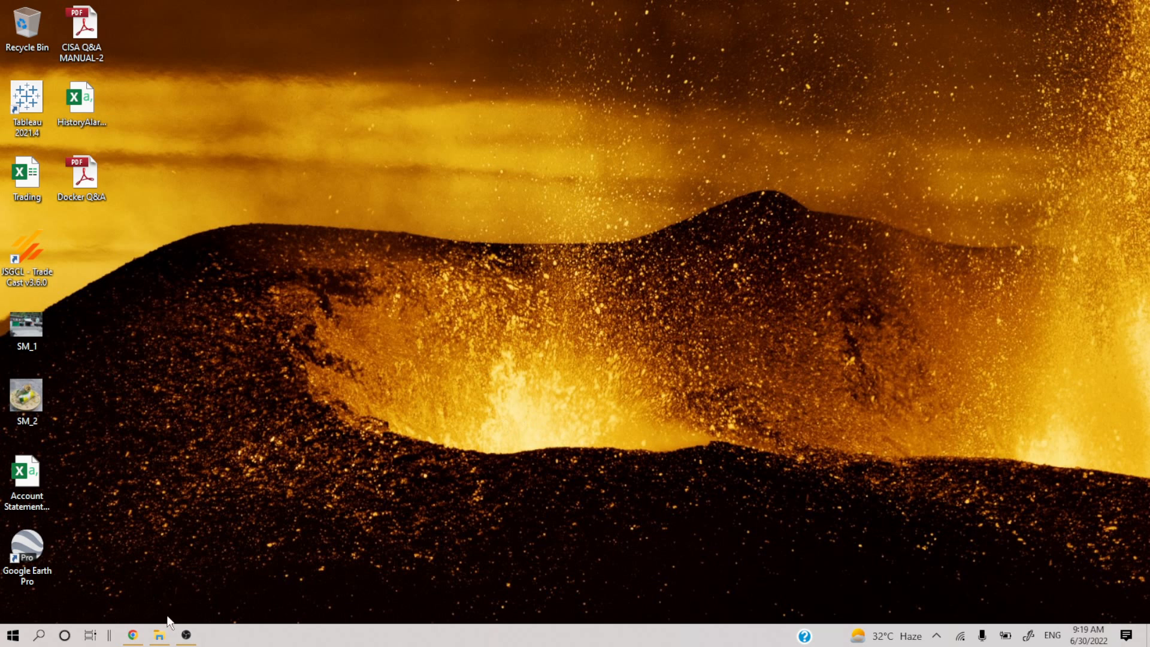
# Switch to Chrome, search Google for anaconda and open the anaconda.com website from the results.
pyautogui.click(133, 637)
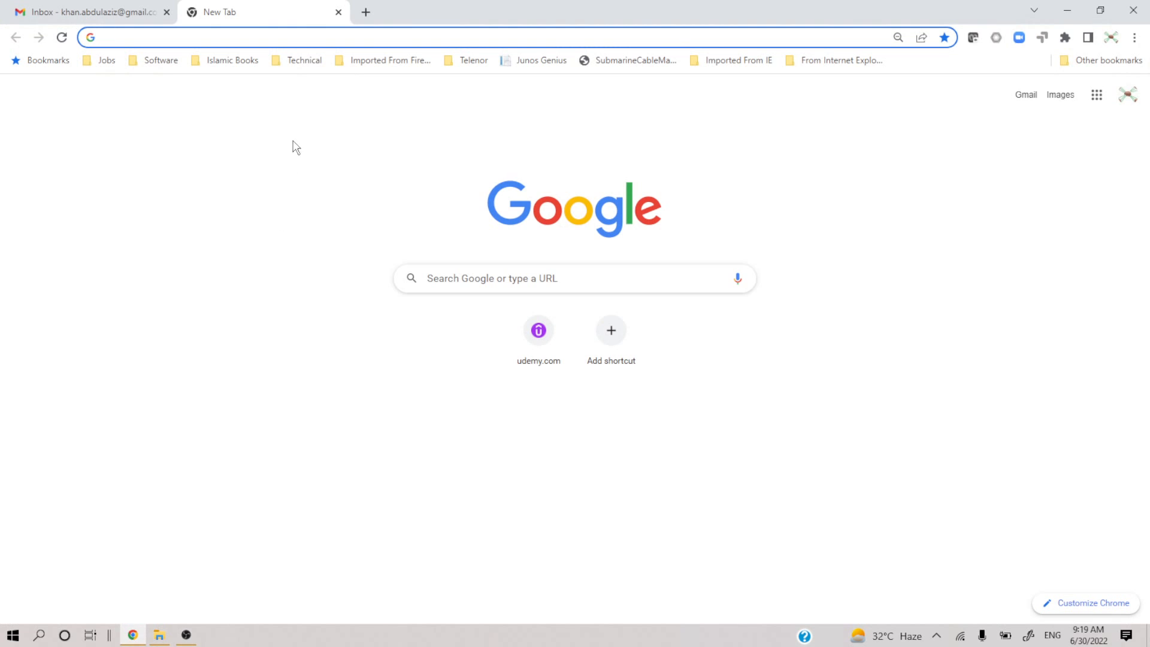
pyautogui.click(288, 40)
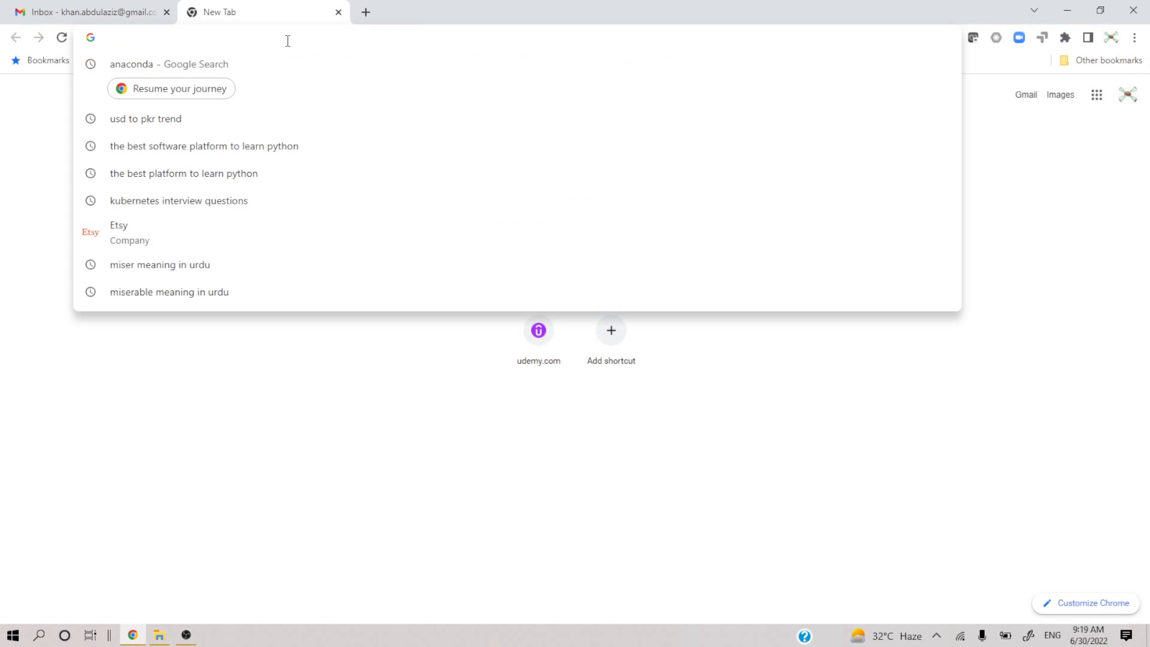
pyautogui.click(182, 64)
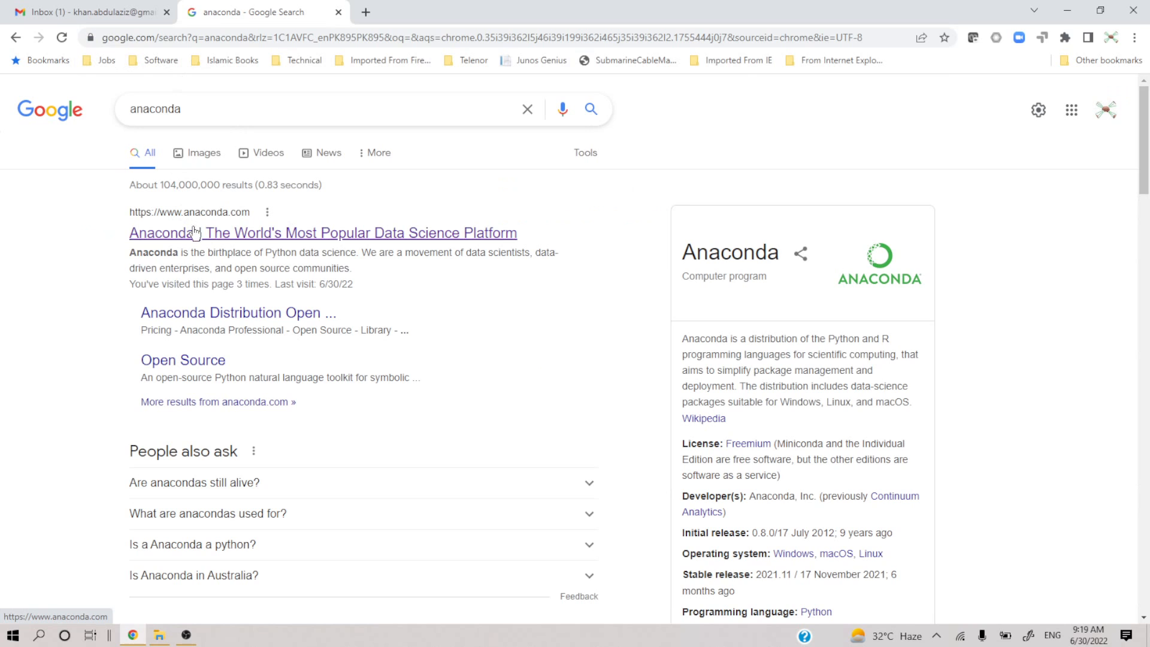
pyautogui.click(225, 239)
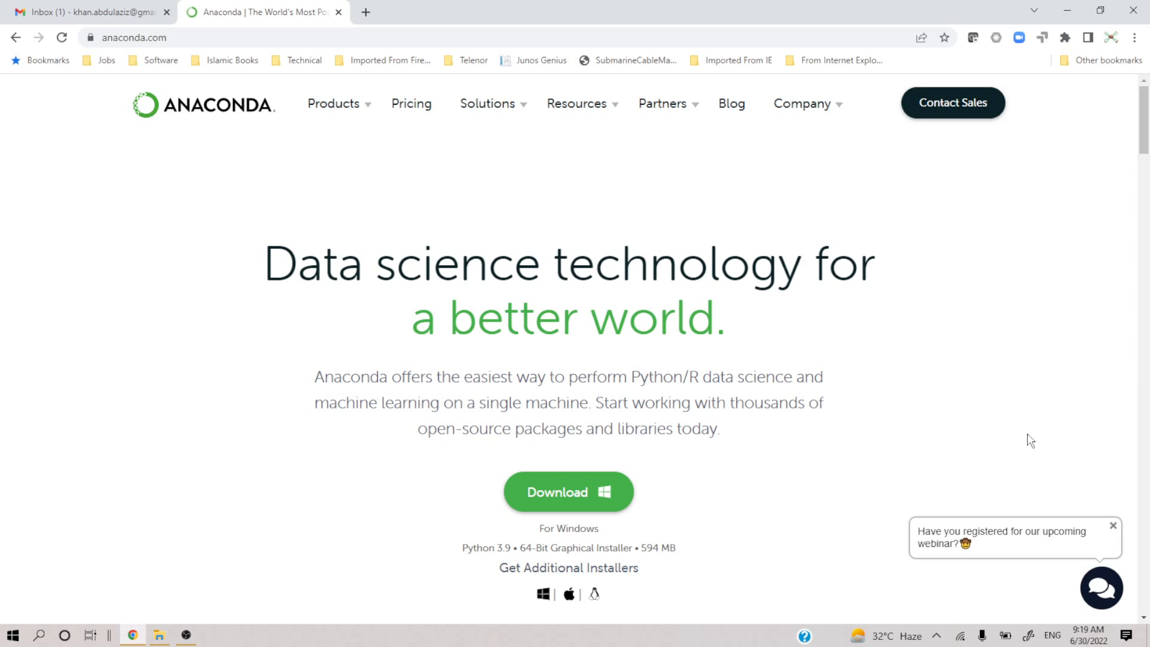
# View the additional Anaconda installers for Windows, MacOS and Linux and return to the Anaconda home page.
pyautogui.scroll(-1, 1144, 138)
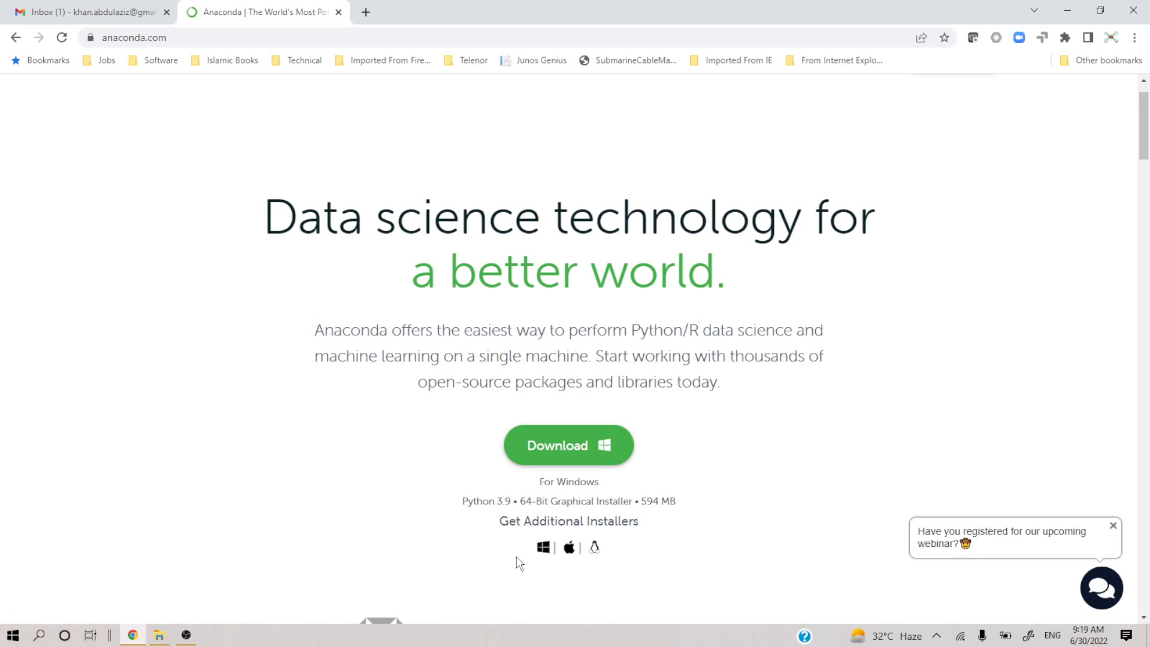
pyautogui.click(559, 527)
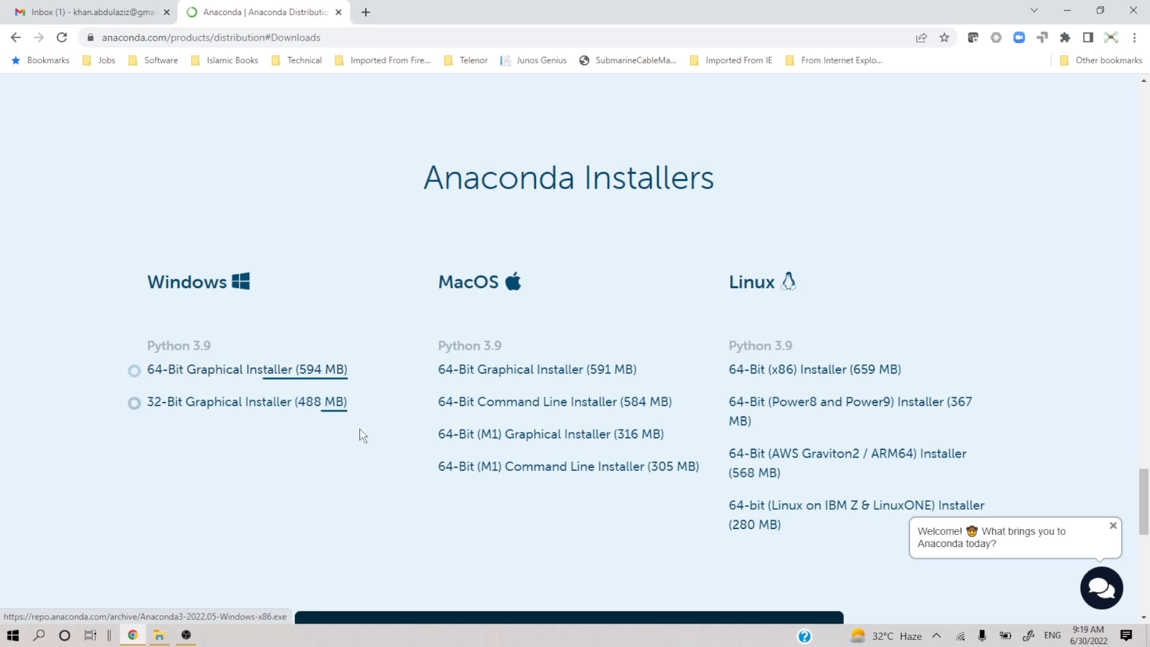
pyautogui.click(16, 37)
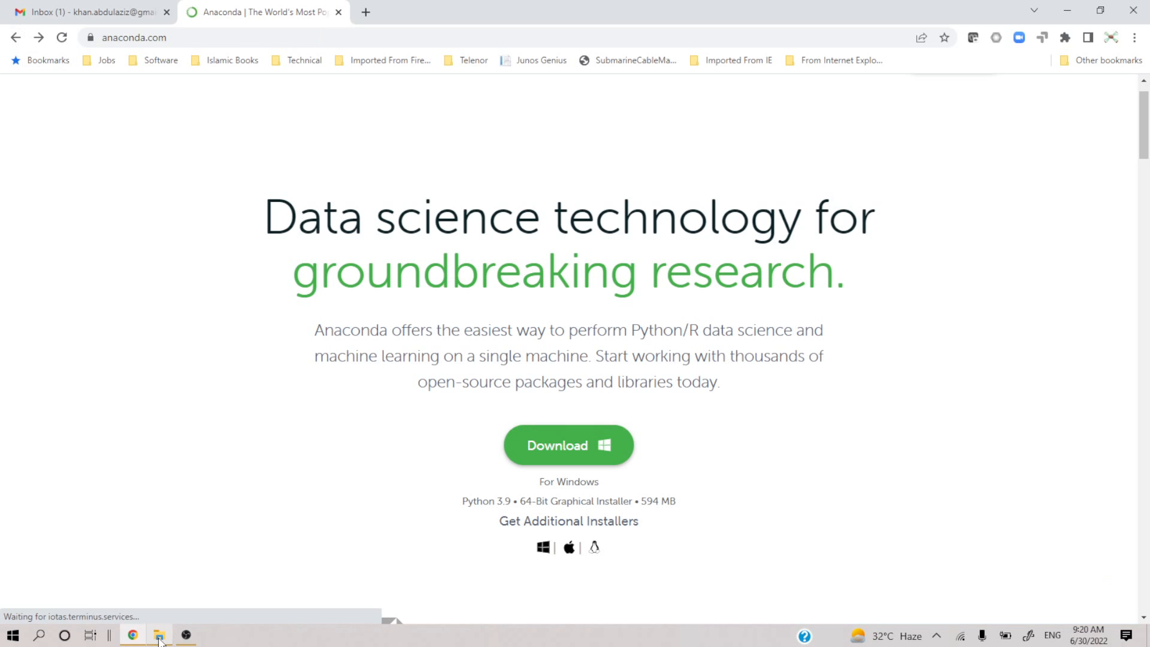
# Switch to File Explorer, go to Downloads > Software > Python > Anaconda and run the Anaconda3-2021.11-Windows-x86_64 installer.
pyautogui.click(159, 636)
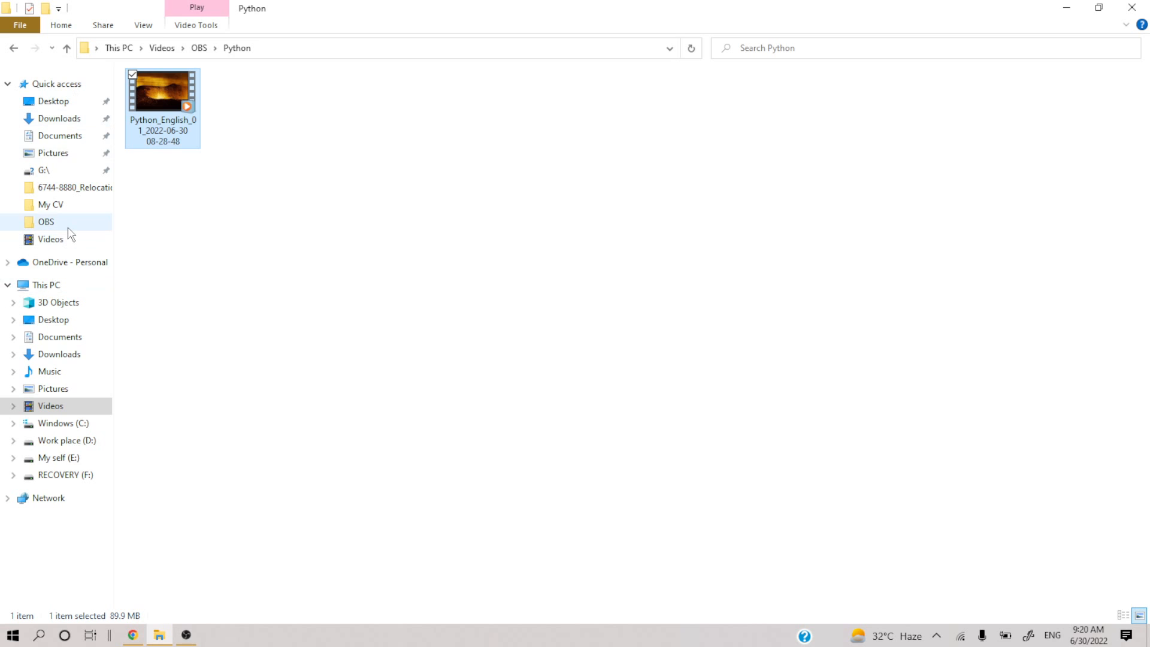
pyautogui.click(63, 354)
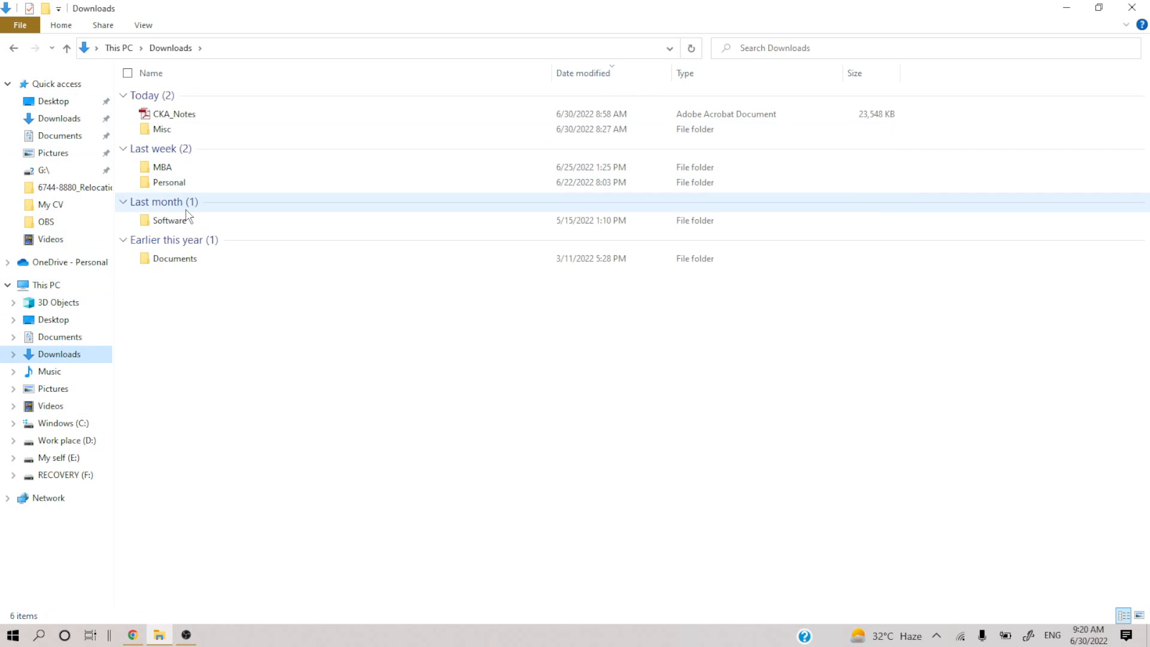
pyautogui.doubleClick(169, 220)
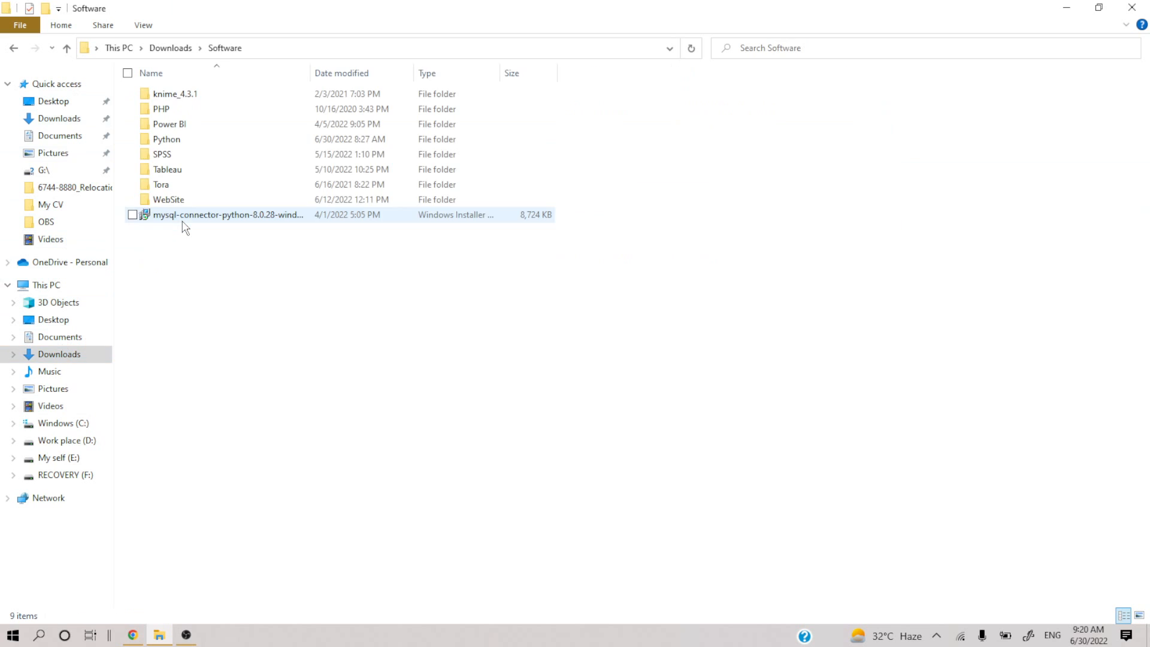
pyautogui.doubleClick(183, 141)
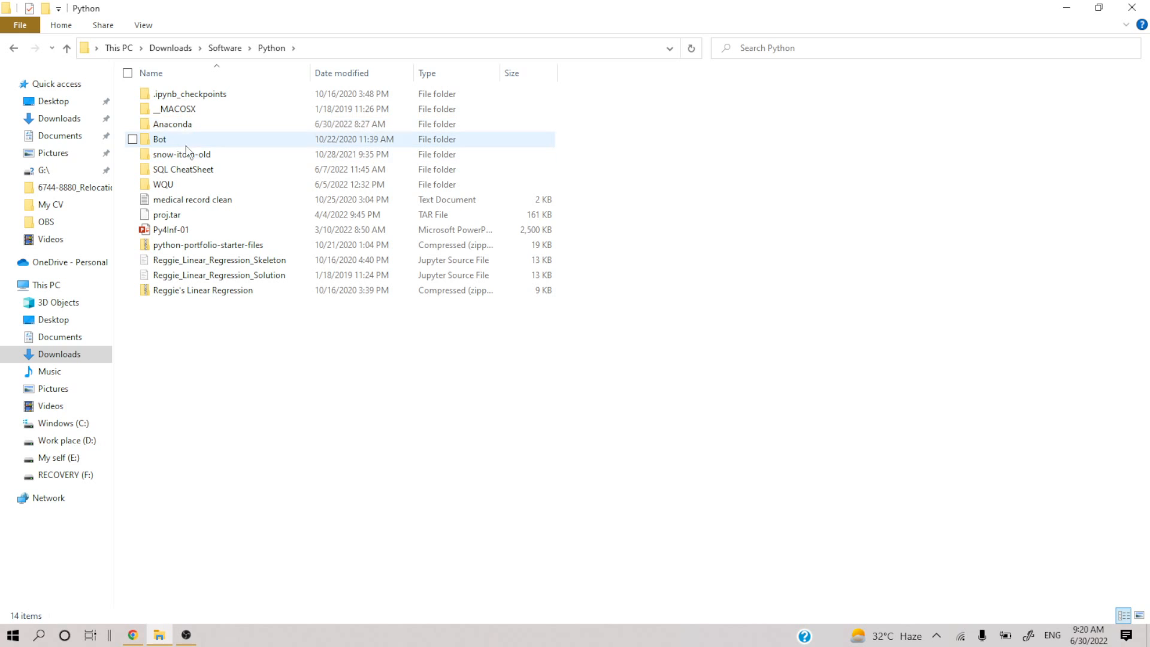
pyautogui.doubleClick(188, 124)
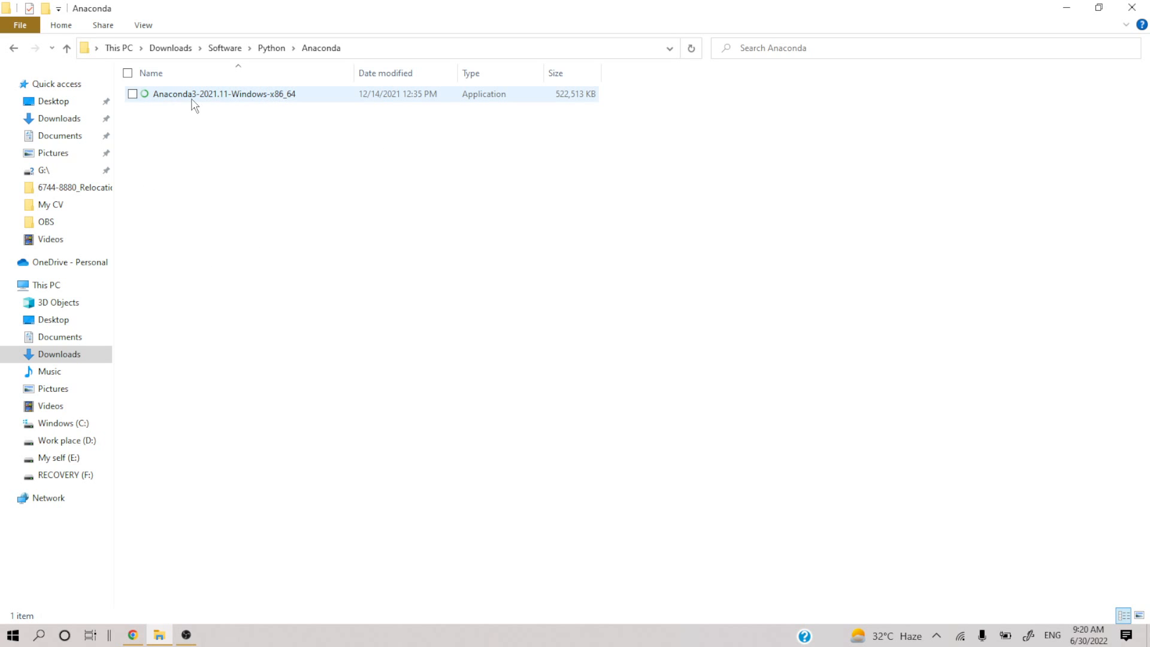
pyautogui.doubleClick(262, 96)
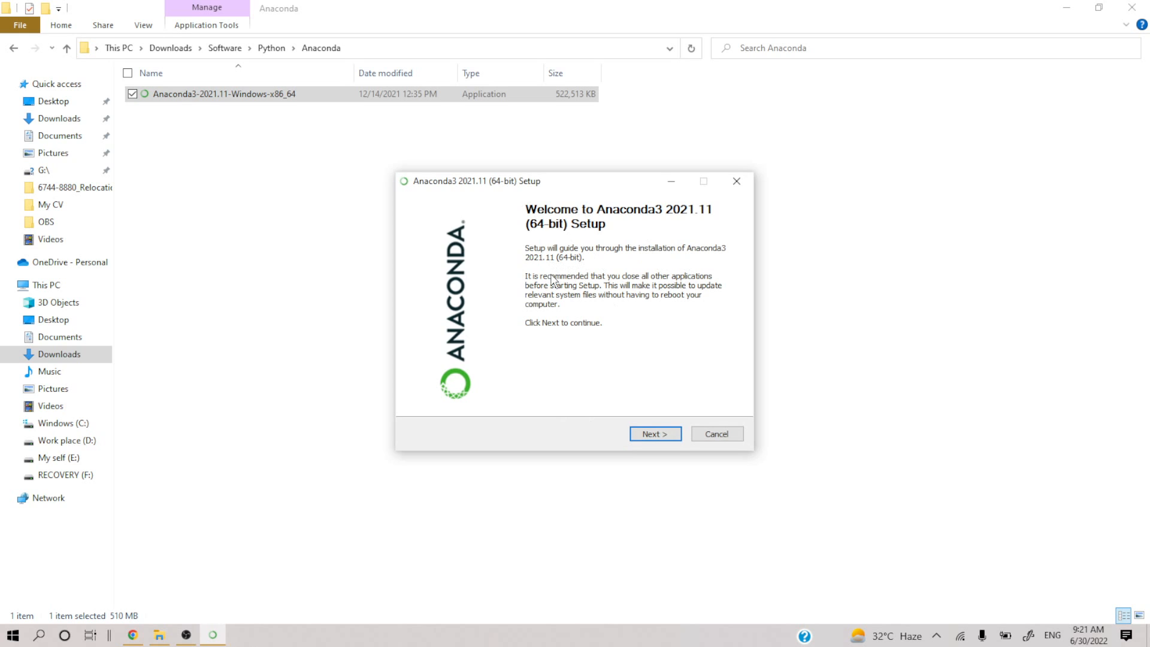
# Proceed through the welcome page, accept the license agreement and choose the Just Me (recommended) installation type.
pyautogui.click(648, 433)
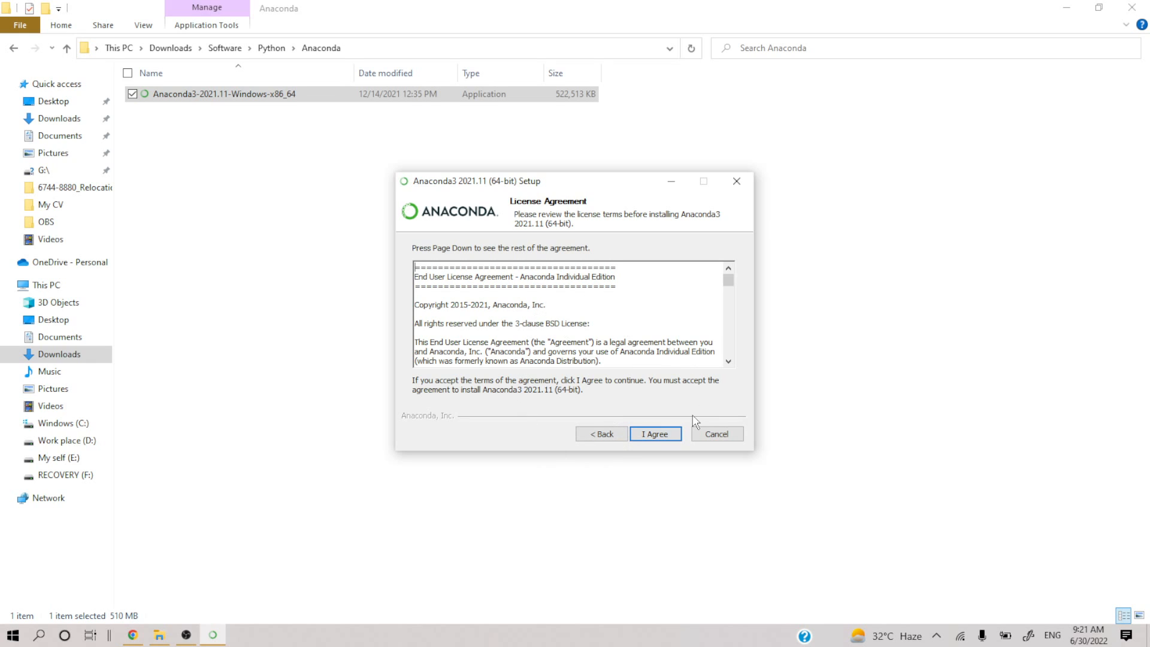
pyautogui.click(657, 440)
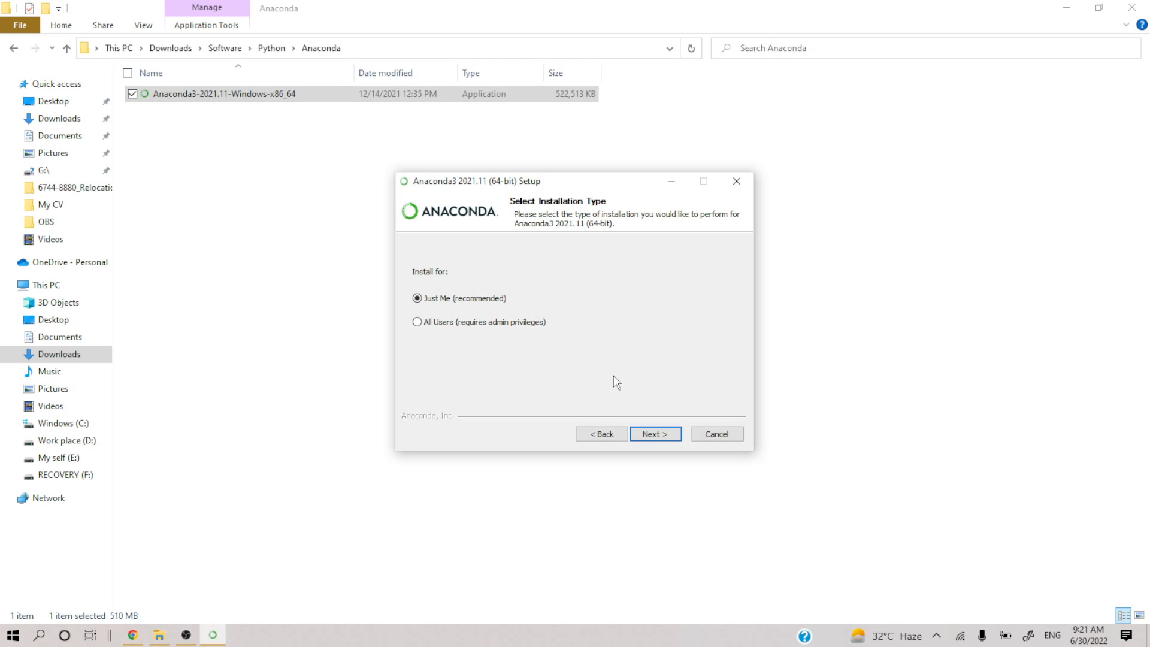
pyautogui.click(486, 324)
pyautogui.click(427, 300)
pyautogui.click(657, 436)
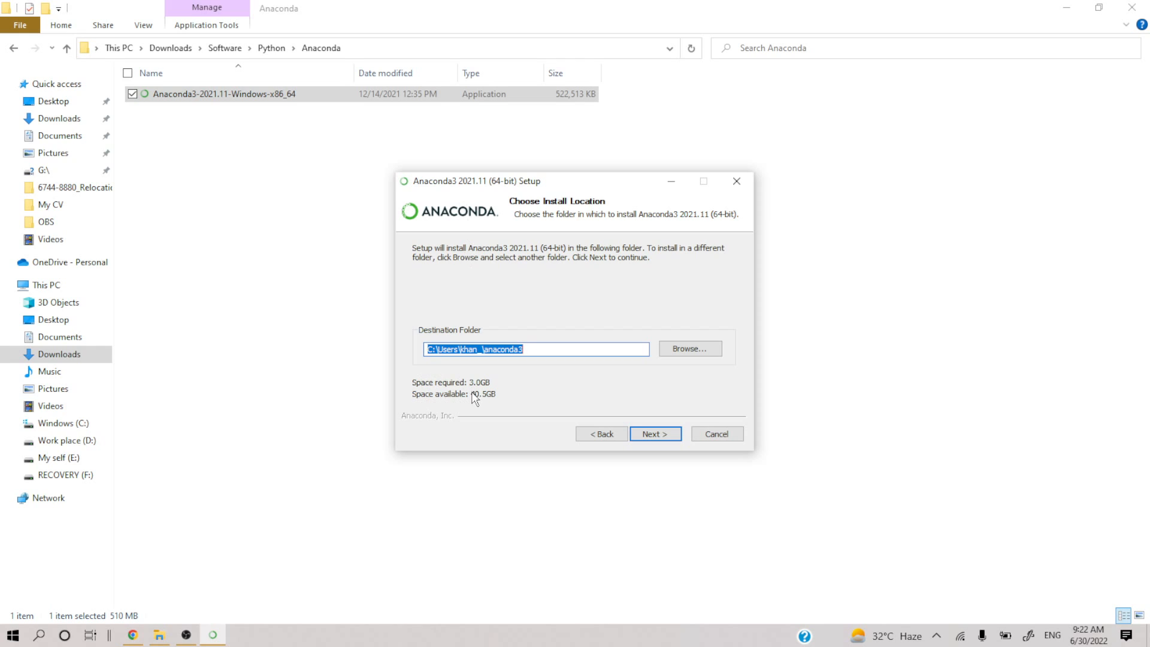
# Change the destination folder's drive to D:, check the folder browser without choosing another folder, and continue to the advanced options.
pyautogui.moveTo(434, 351); pyautogui.dragTo(421, 352)
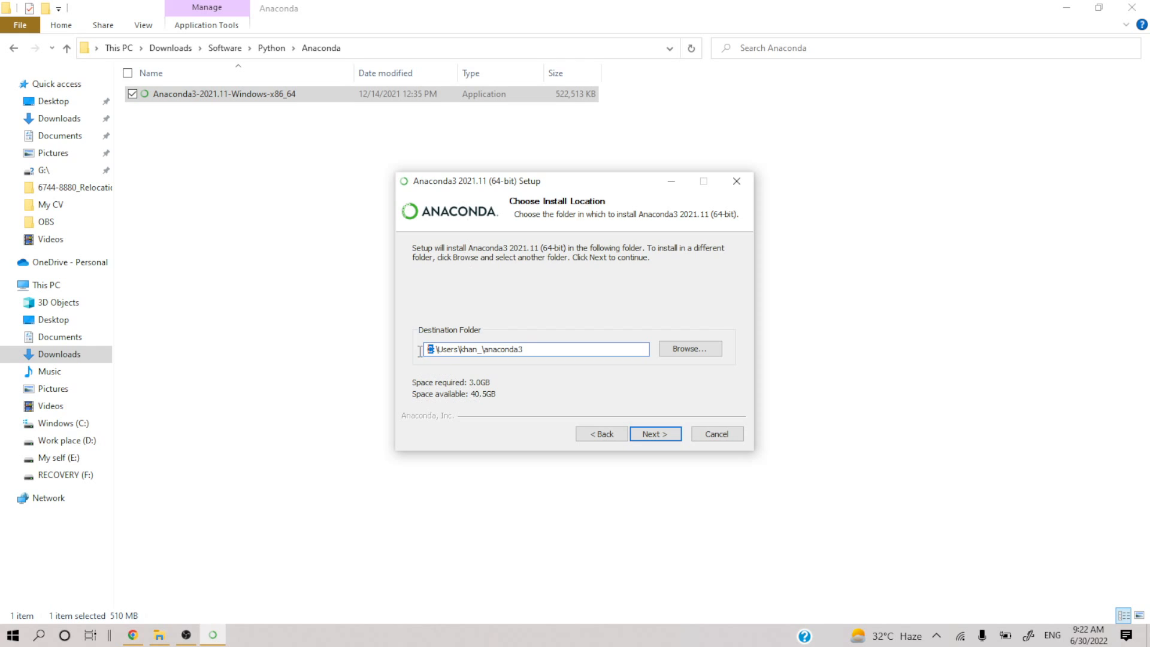
pyautogui.write('D')
pyautogui.click(683, 348)
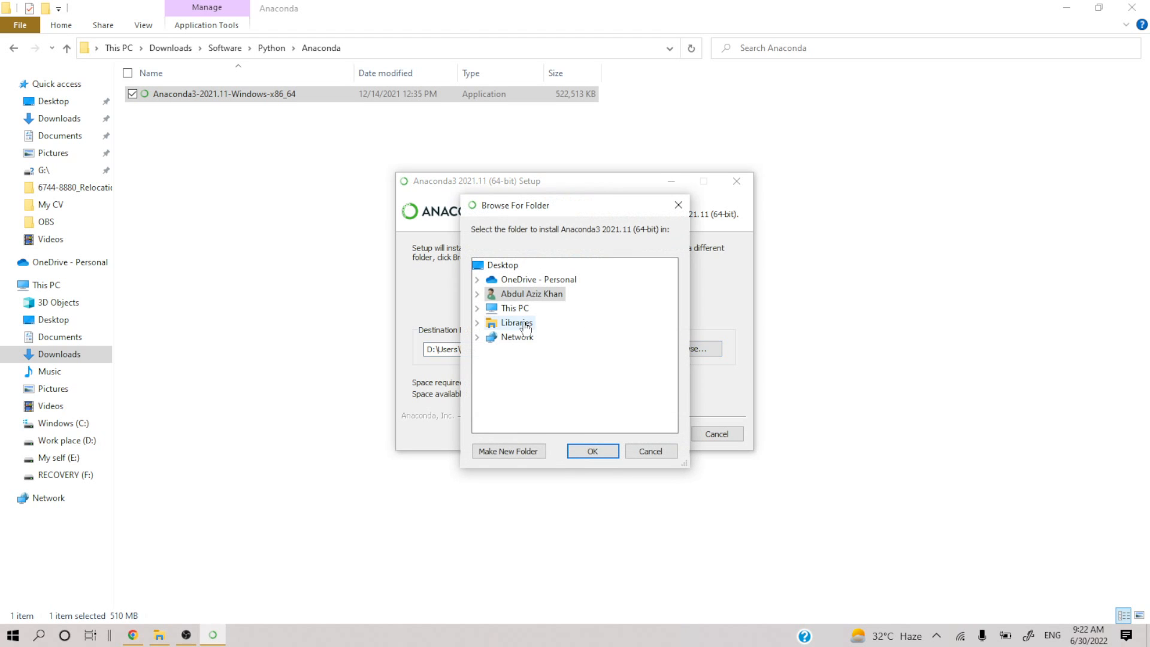
pyautogui.click(484, 308)
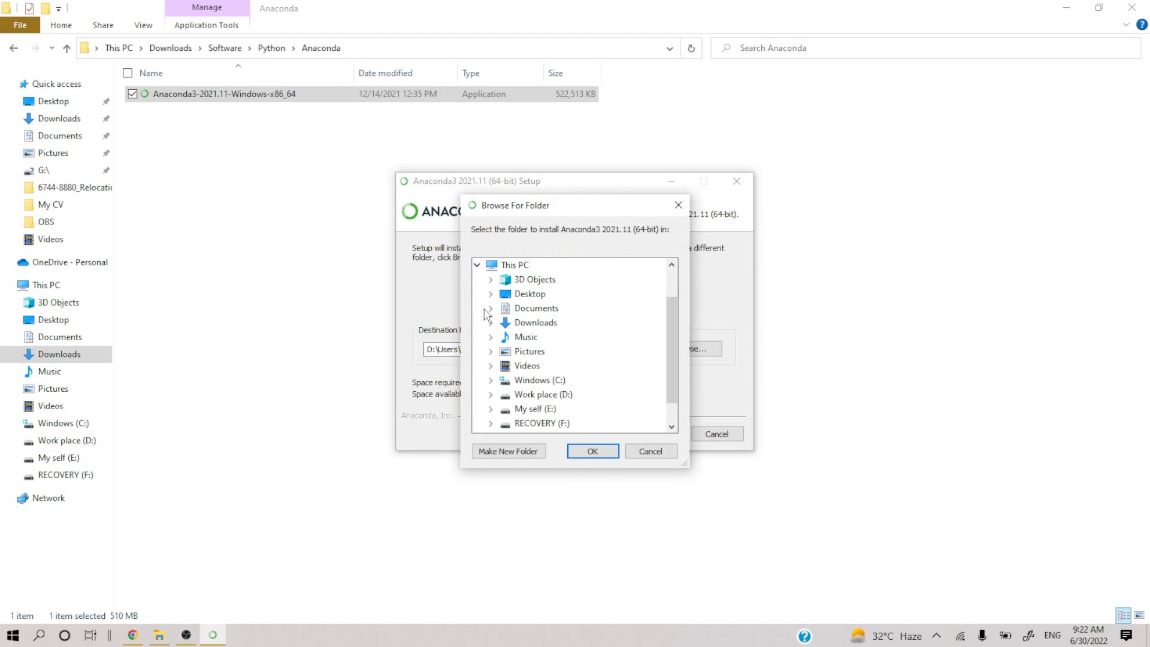
pyautogui.click(648, 454)
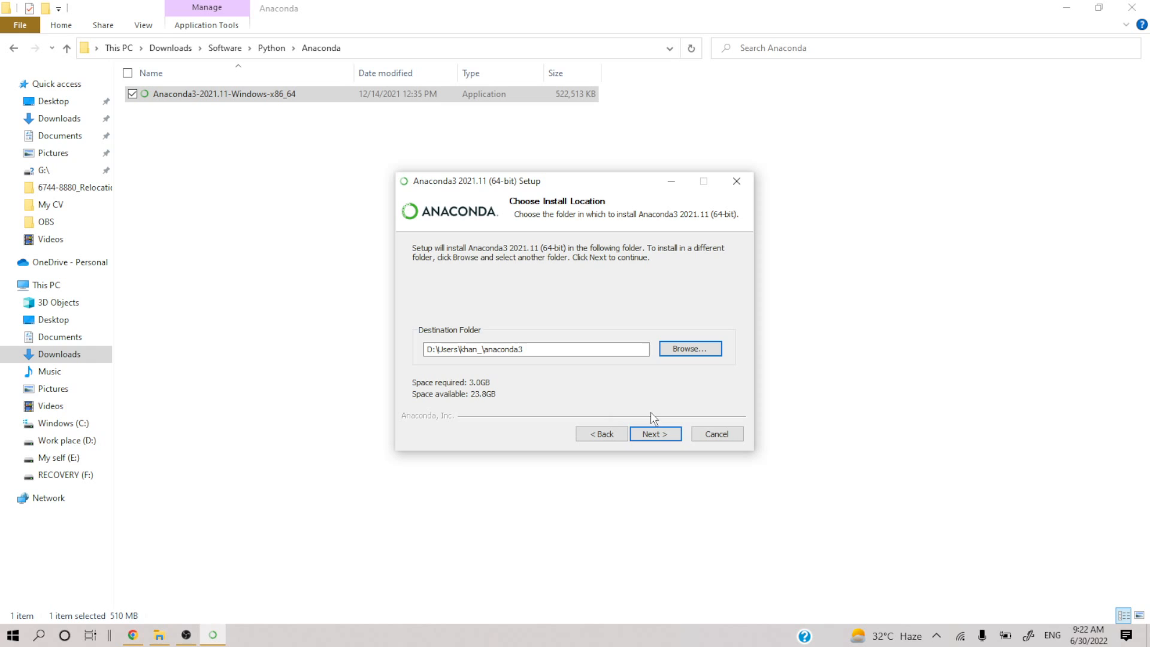
pyautogui.click(659, 444)
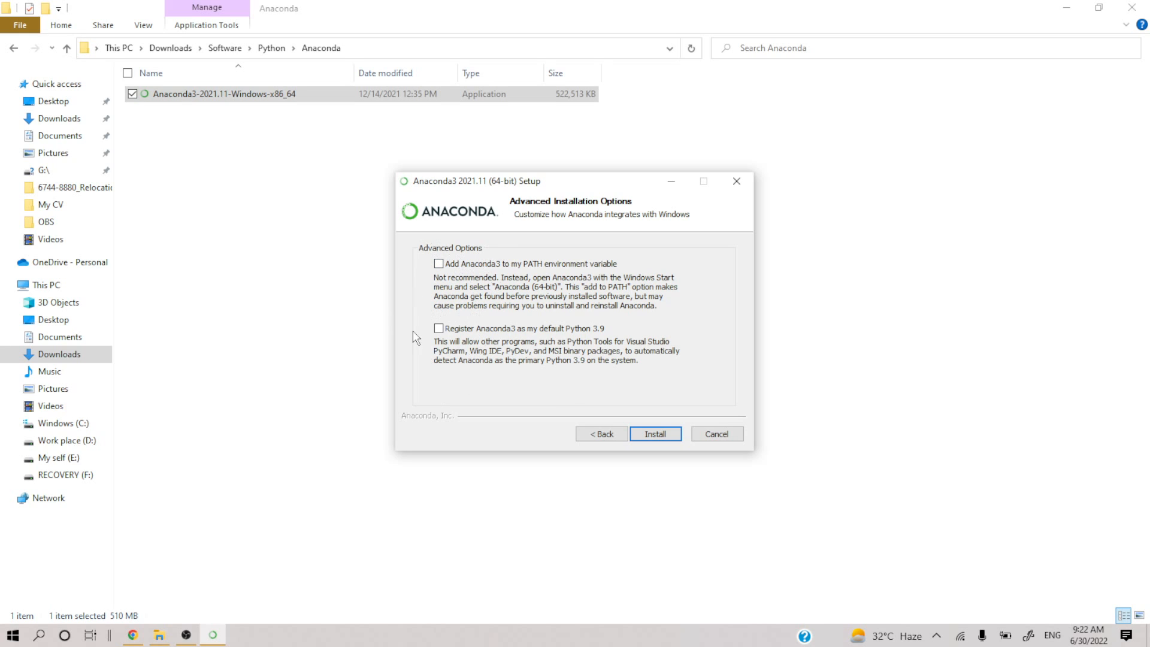
# Enable adding Anaconda3 to the PATH environment variable and try registering it as the default Python 3.9, declining the registration.
pyautogui.click(439, 265)
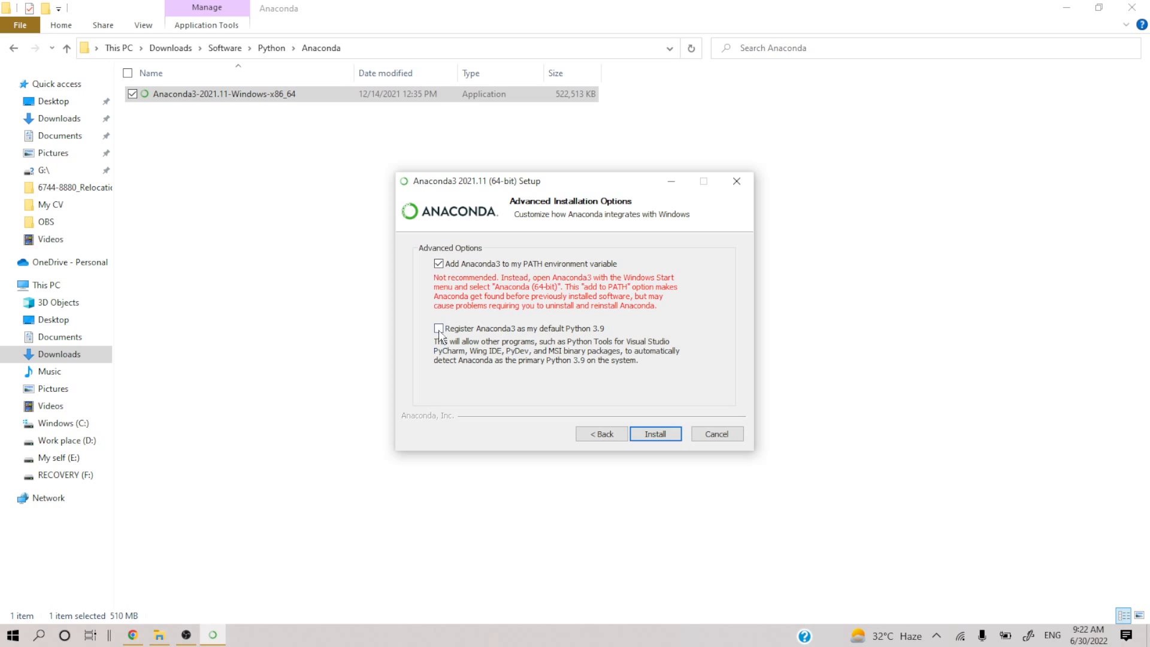
pyautogui.click(439, 328)
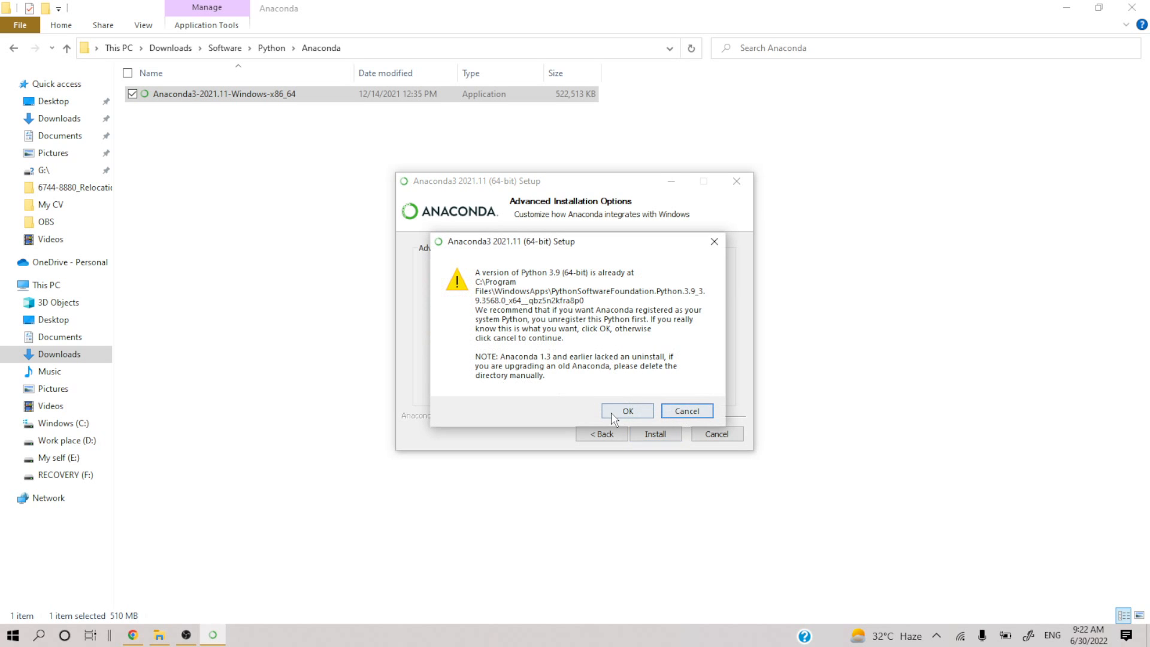
pyautogui.click(677, 412)
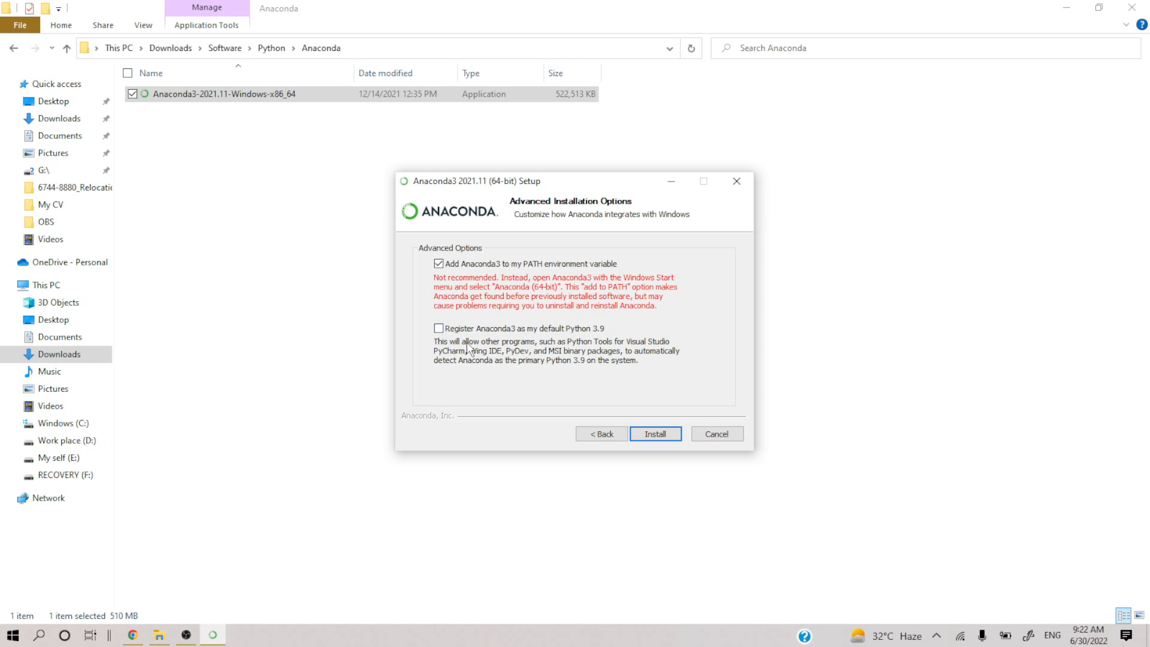
pyautogui.click(439, 329)
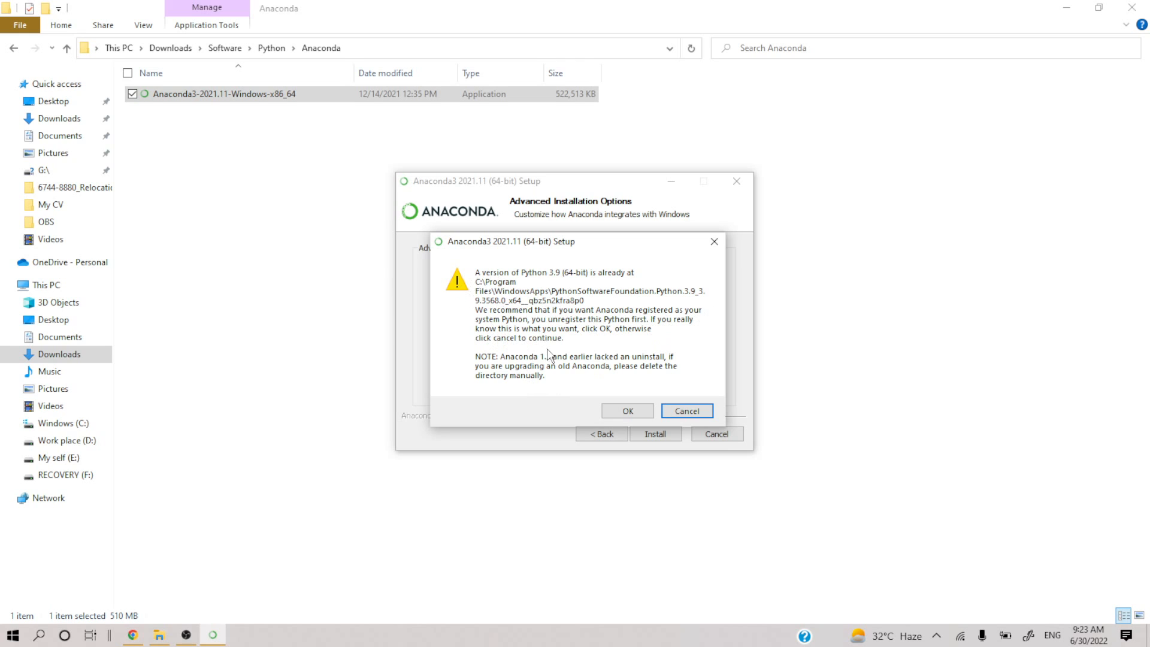
pyautogui.click(677, 414)
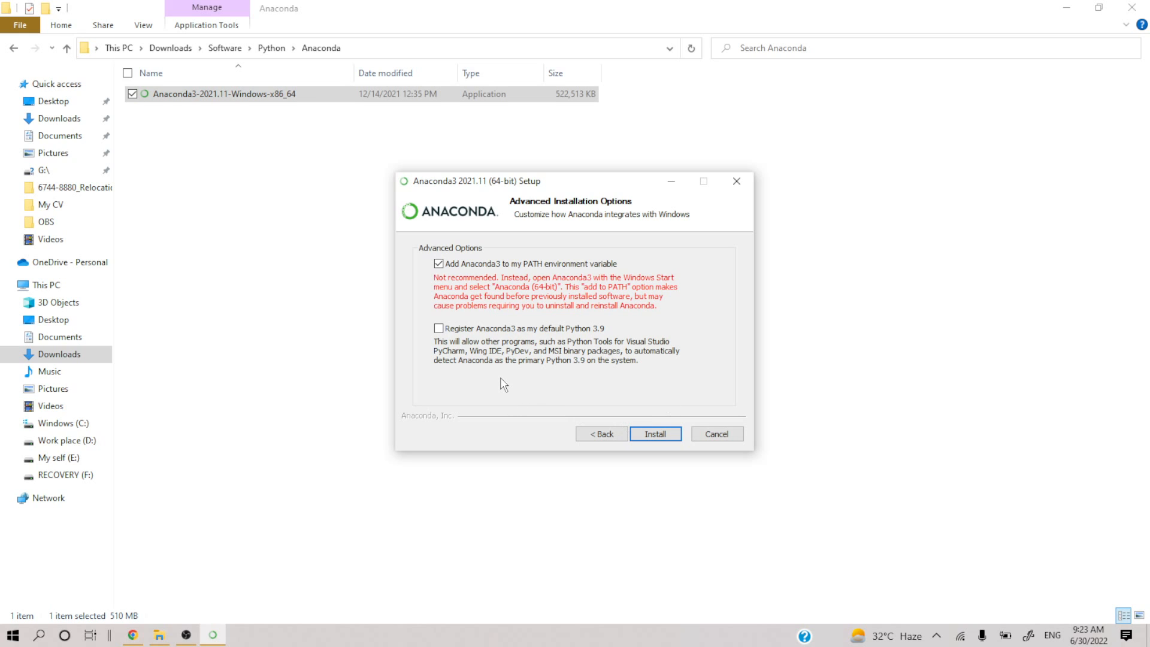
# Turn off adding Anaconda3 to the PATH environment variable and quit the setup without installing.
pyautogui.click(439, 265)
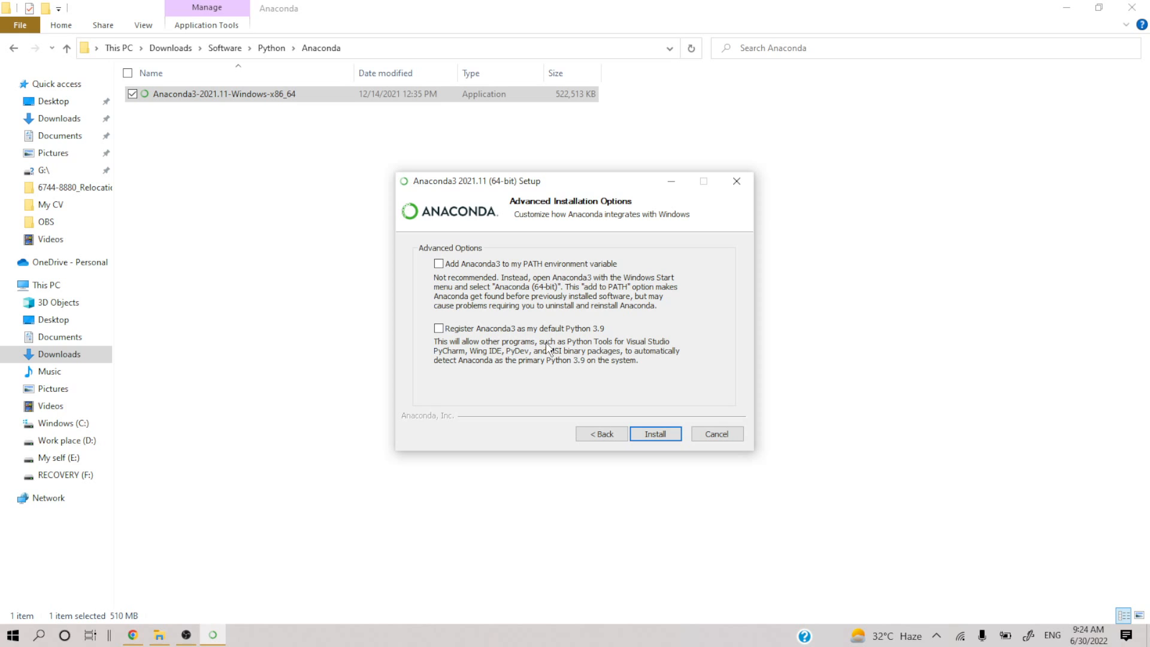
pyautogui.click(717, 435)
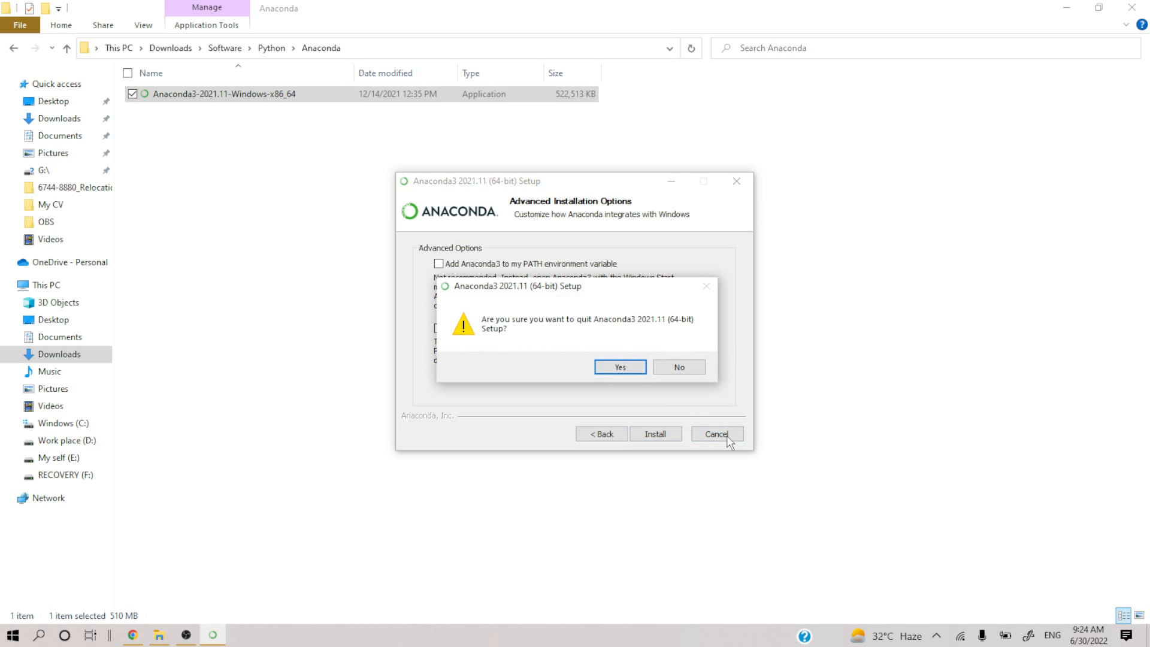
pyautogui.click(619, 367)
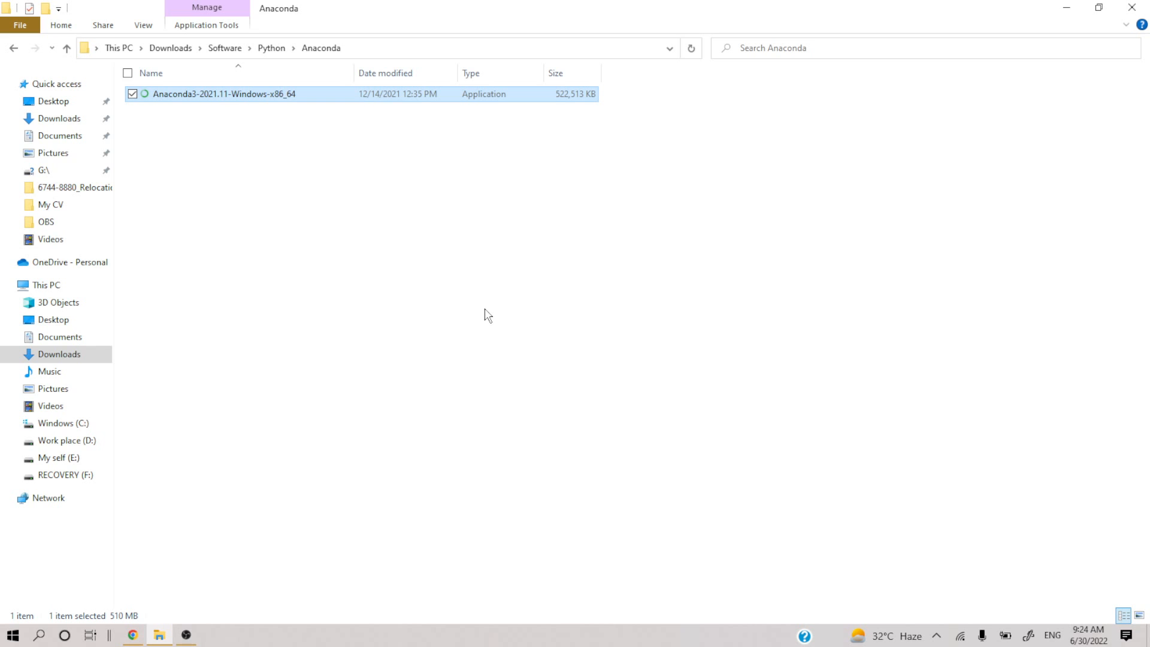
# Minimize File Explorer and Chrome, find Anaconda with the Windows search and open Anaconda Navigator (Anaconda3).
pyautogui.click(1066, 7)
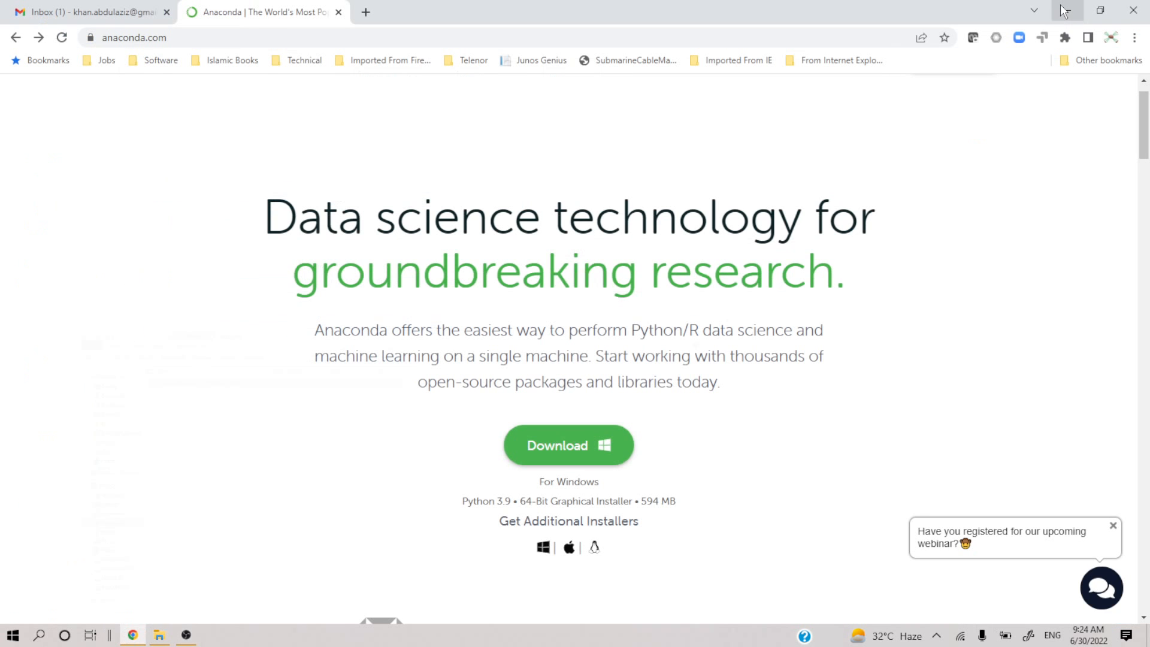
pyautogui.click(1064, 9)
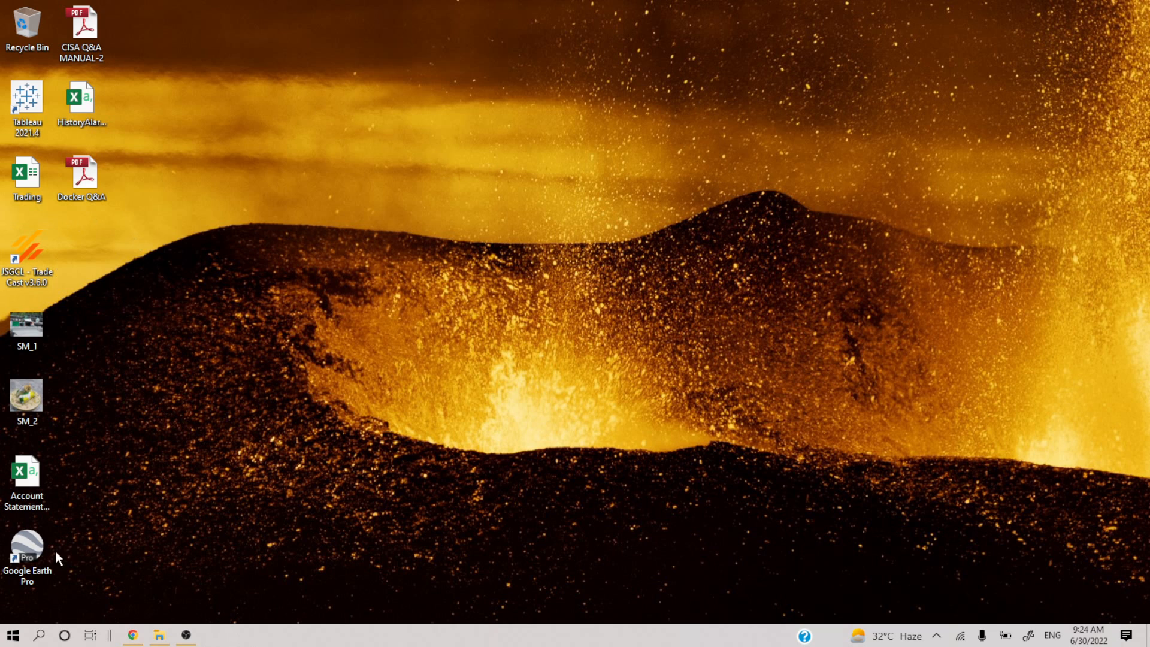
pyautogui.click(12, 637)
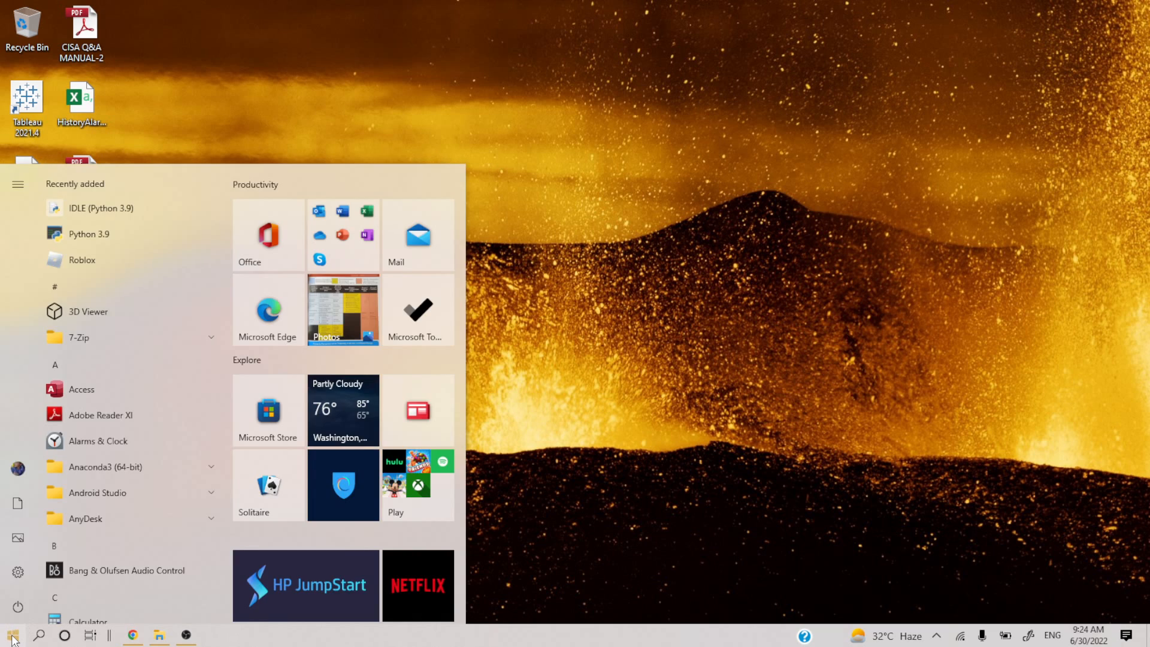
pyautogui.write('ana')
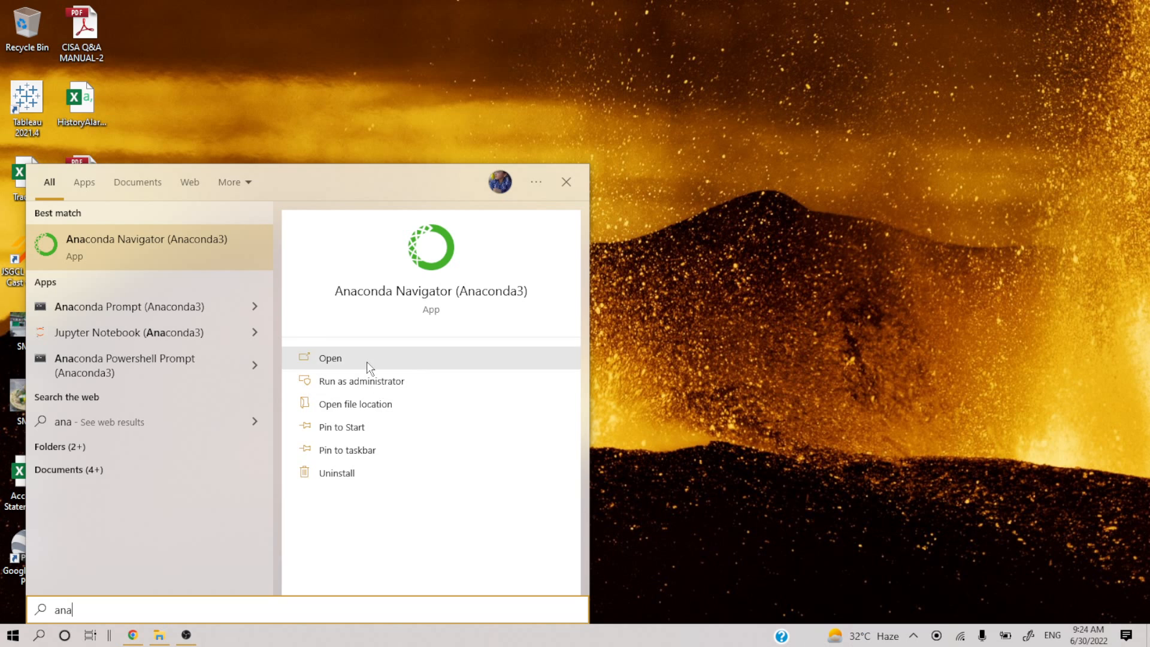
pyautogui.click(163, 247)
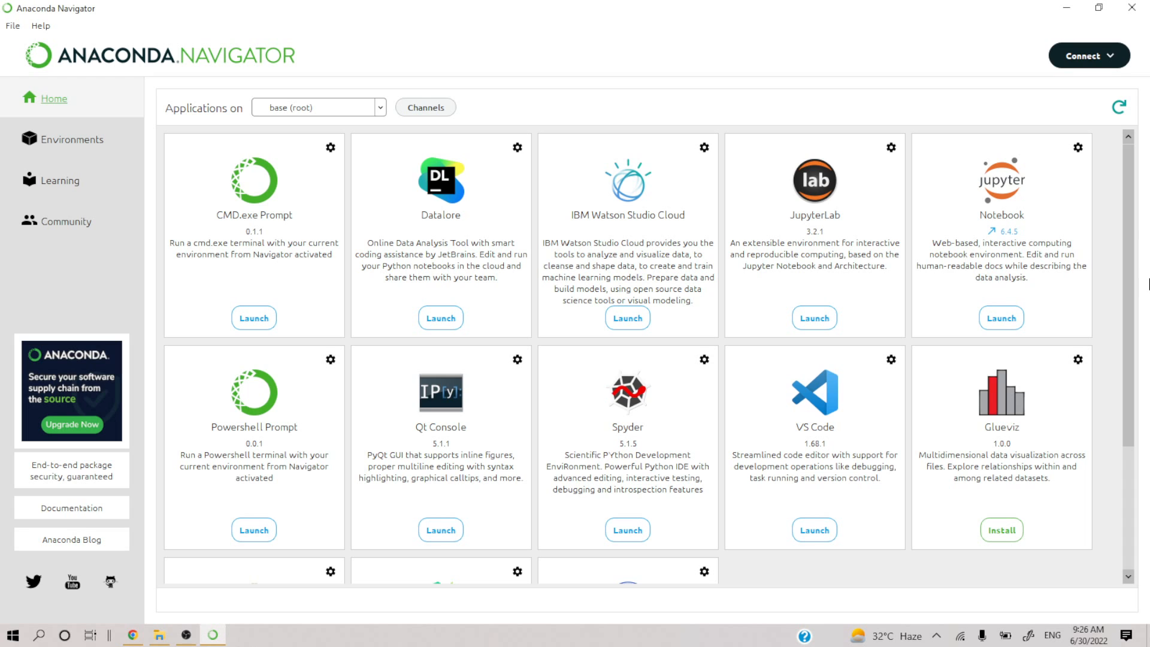
# Look through the applications on the Navigator home page and launch Jupyter Notebook.
pyautogui.moveTo(1133, 265); pyautogui.dragTo(1131, 390)
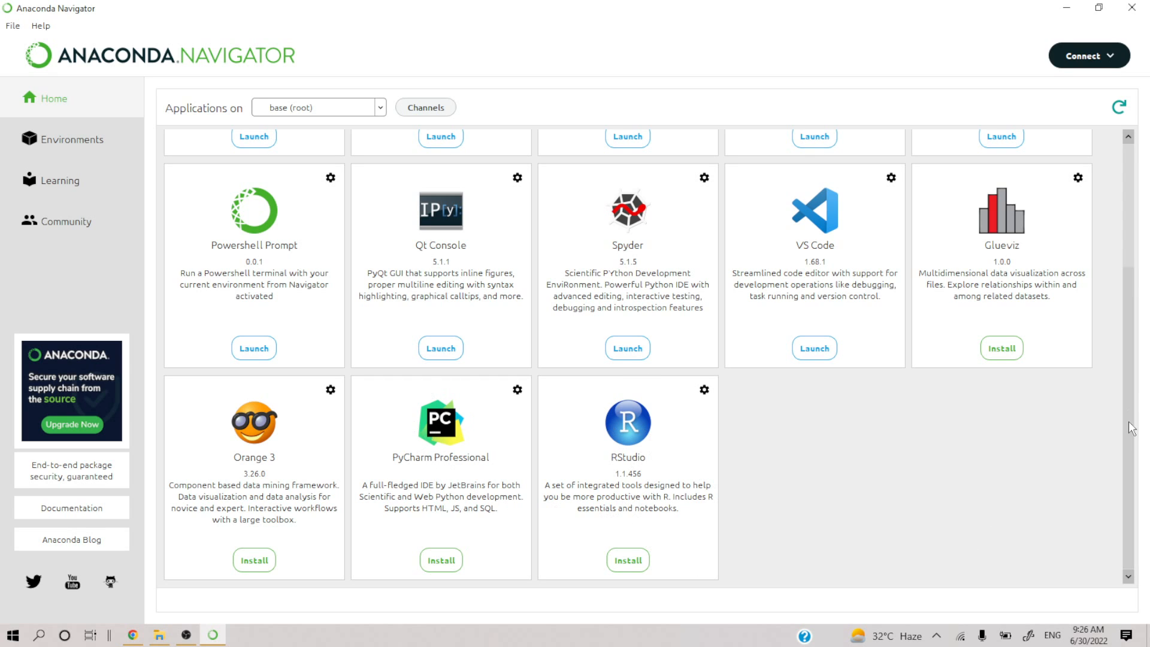
pyautogui.moveTo(1131, 427); pyautogui.dragTo(1149, 213)
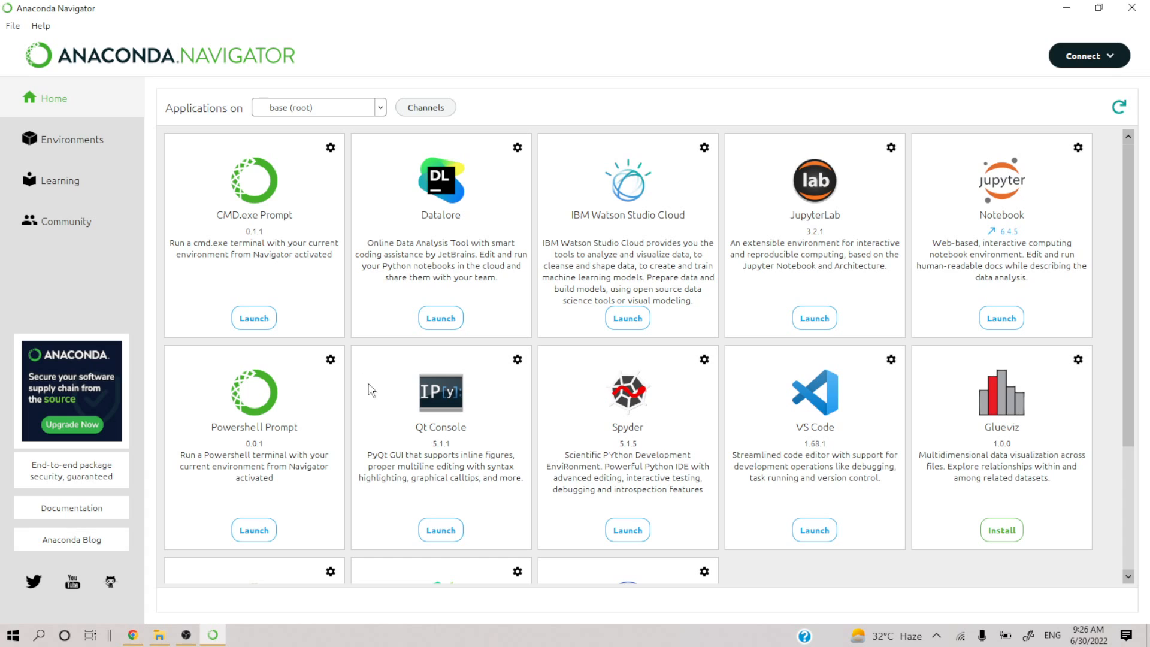
pyautogui.click(1003, 323)
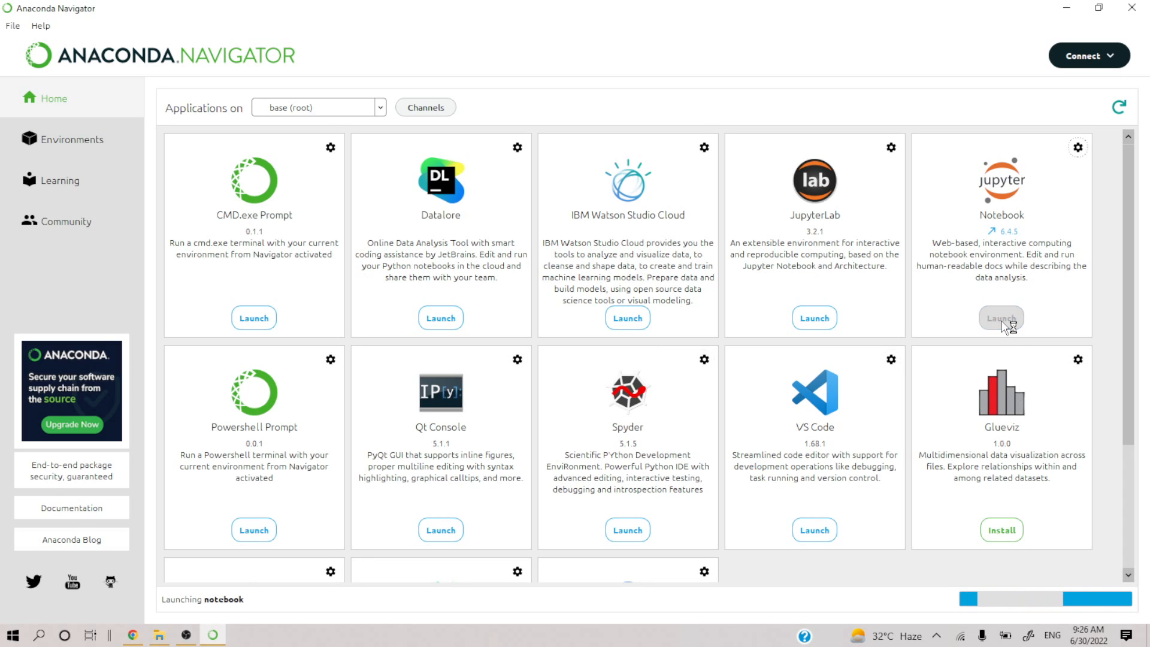